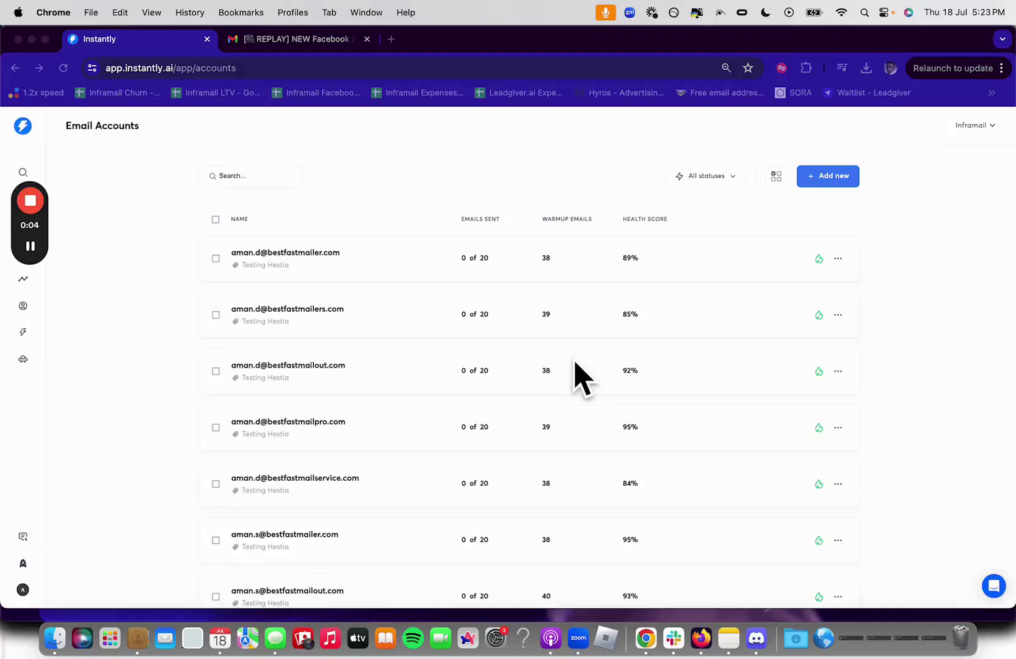
Select every email account in the list with the header checkbox
scroll(577, 372, down, 10)
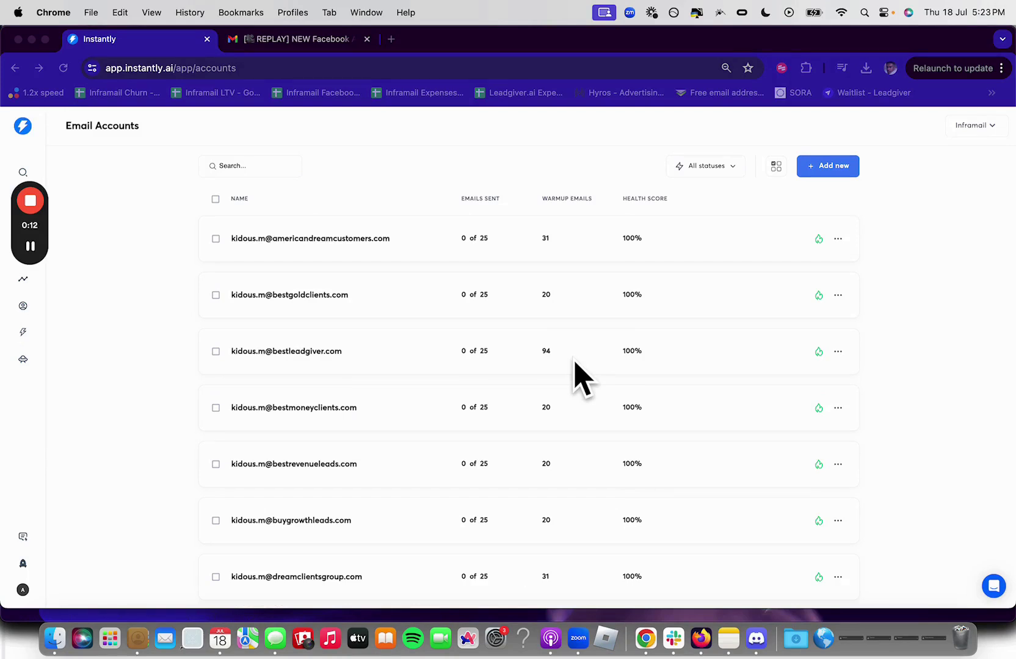
scroll(577, 372, up, 10)
scroll(397, 317, down, 1)
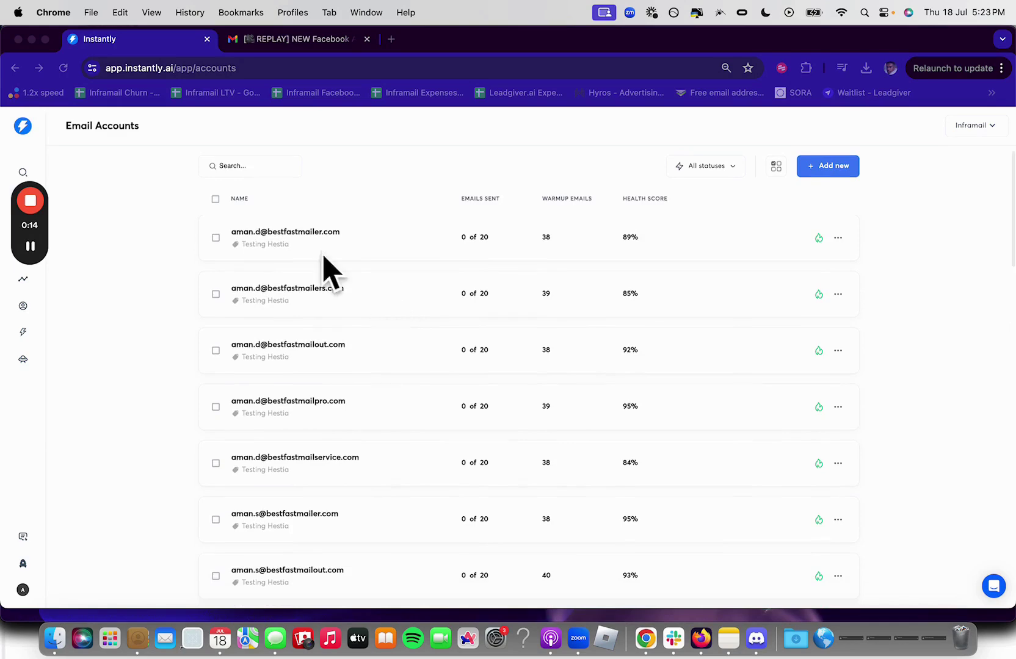
click(215, 200)
click(215, 200)
Uncheck the seven Testing Hestia-tagged accounts, leaving only the kidous.m accounts selected
click(216, 238)
click(215, 294)
scroll(218, 320, down, 1)
click(215, 284)
click(215, 340)
click(216, 394)
scroll(214, 398, down, 1)
click(216, 459)
click(216, 516)
scroll(244, 409, down, 2)
scroll(464, 438, down, 2)
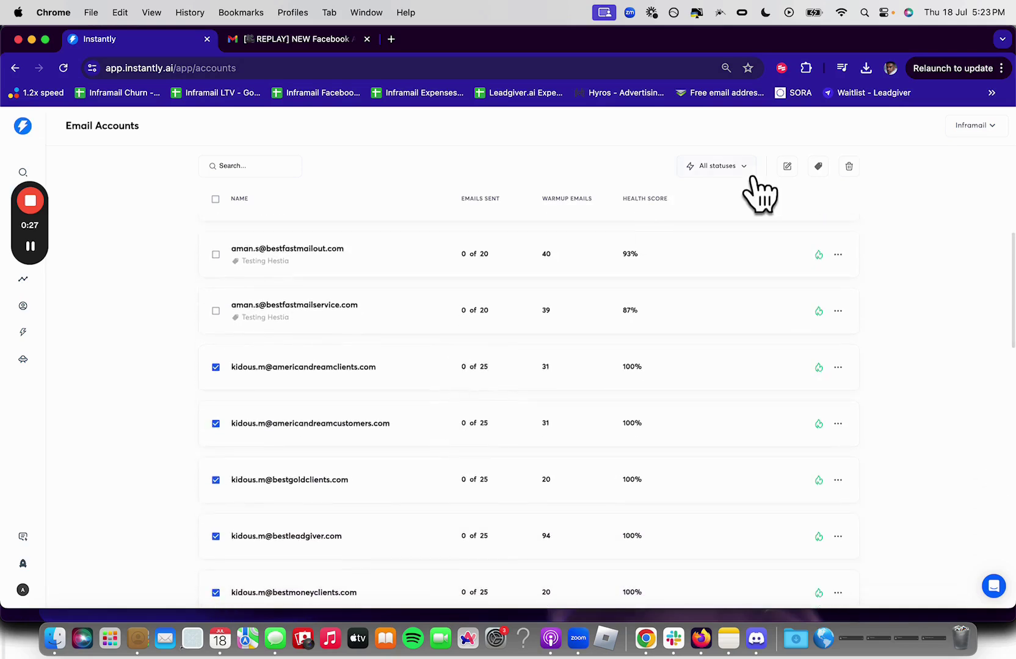
In bulk edit settings, enter the sender's first and last name, then view the Gmail tab
click(792, 166)
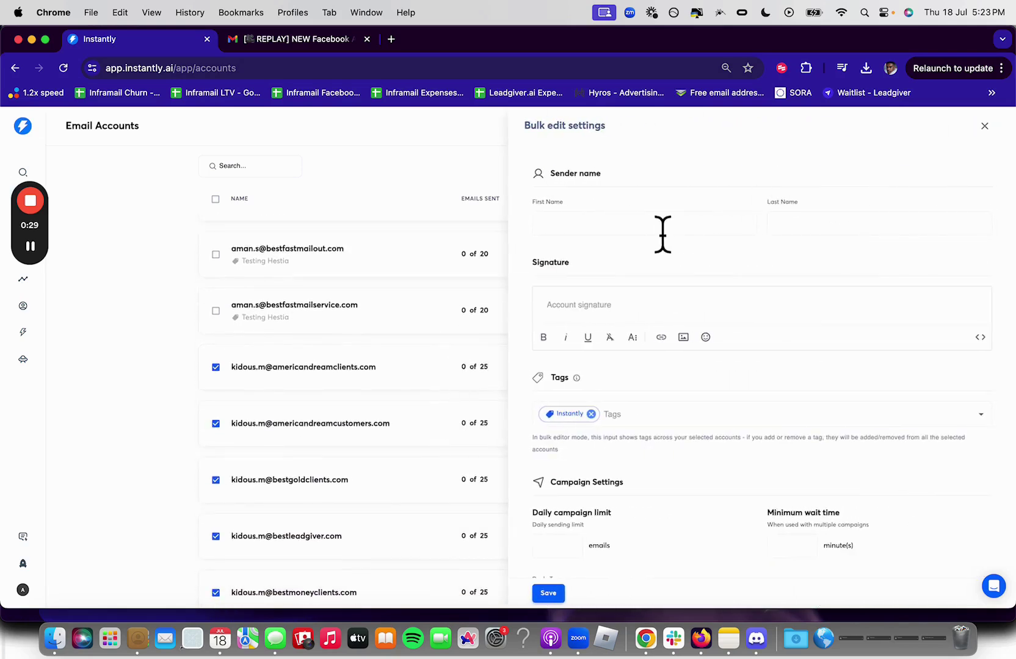
click(655, 236)
text(Kidous)
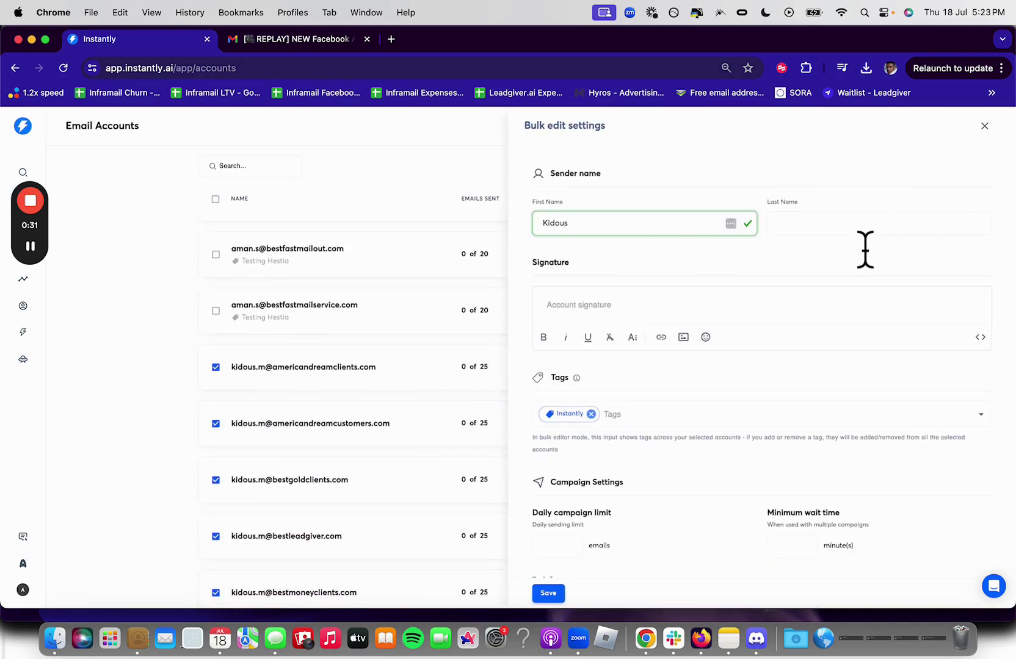
click(864, 244)
text(Mahteme)
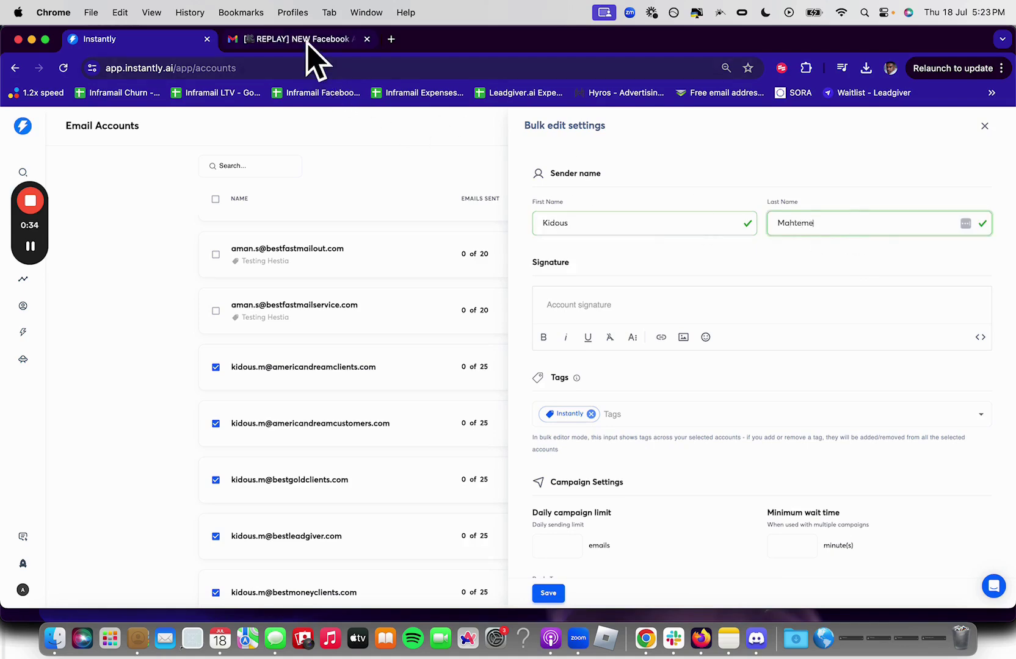
click(308, 39)
mouse_move(278, 248)
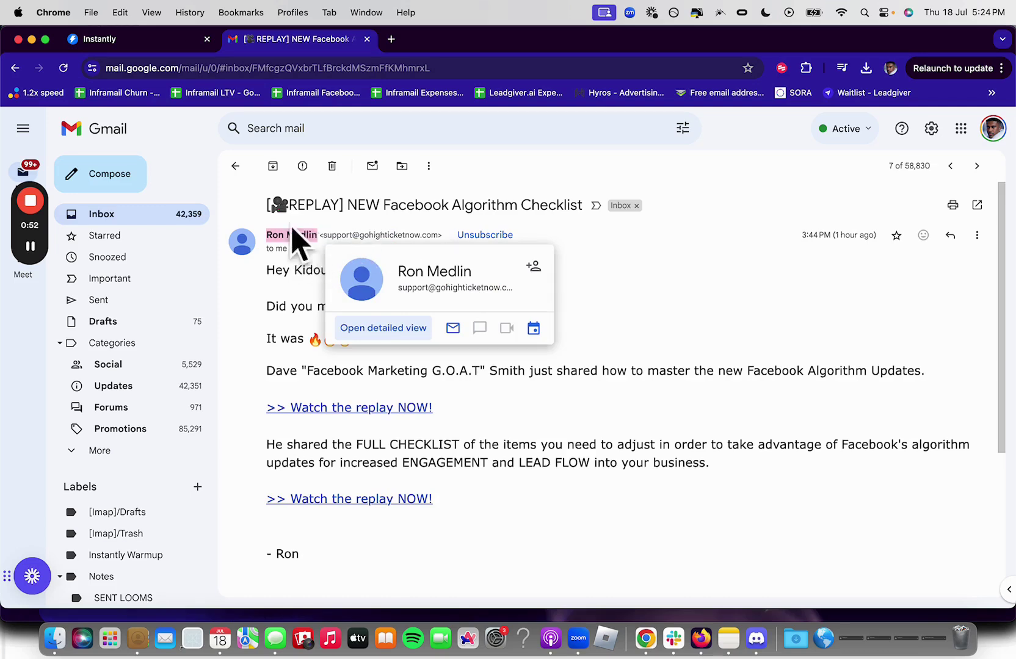
Go back to the Gmail inbox and return to the Instantly accounts page
click(235, 166)
scroll(422, 366, down, 2)
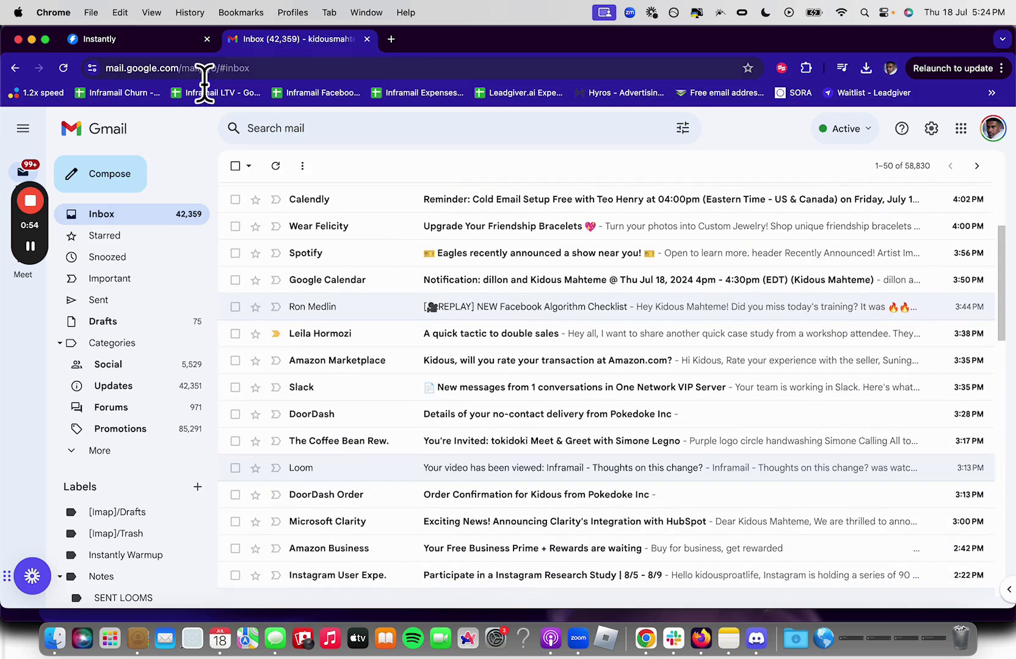
click(194, 40)
scroll(345, 333, down, 6)
Reopen bulk edit settings and re-enter the sender's first name, moving to the last name
click(787, 166)
click(679, 225)
text(Kidous)
click(797, 226)
Complete the sender's last name and scroll down to the campaign and warmup limits
text(Mahteme)
scroll(782, 279, down, 2)
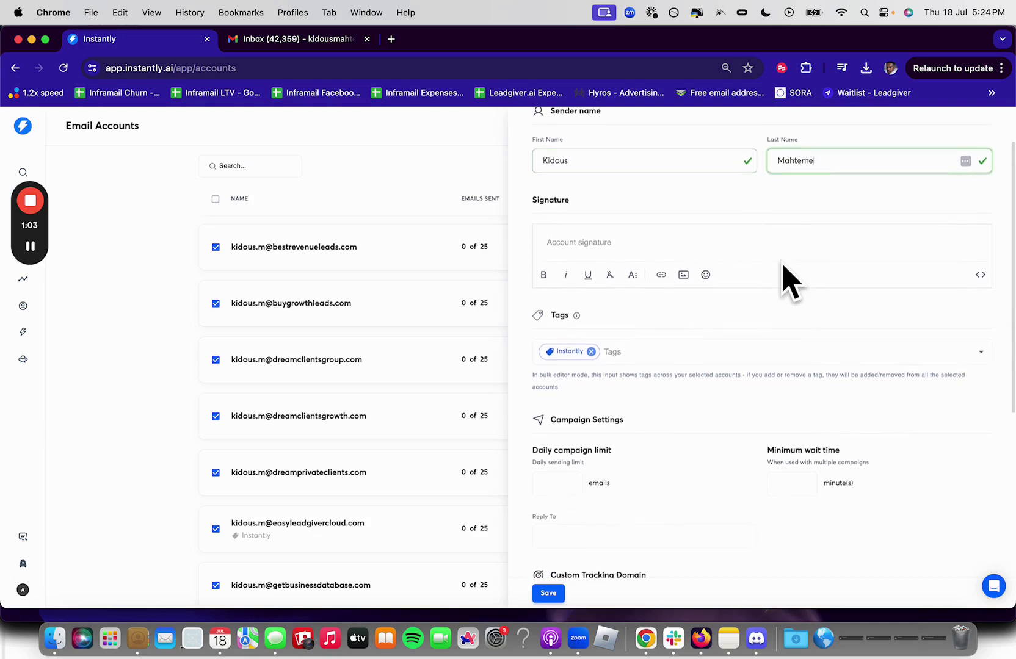
click(597, 160)
scroll(726, 250, down, 1)
scroll(726, 372, down, 5)
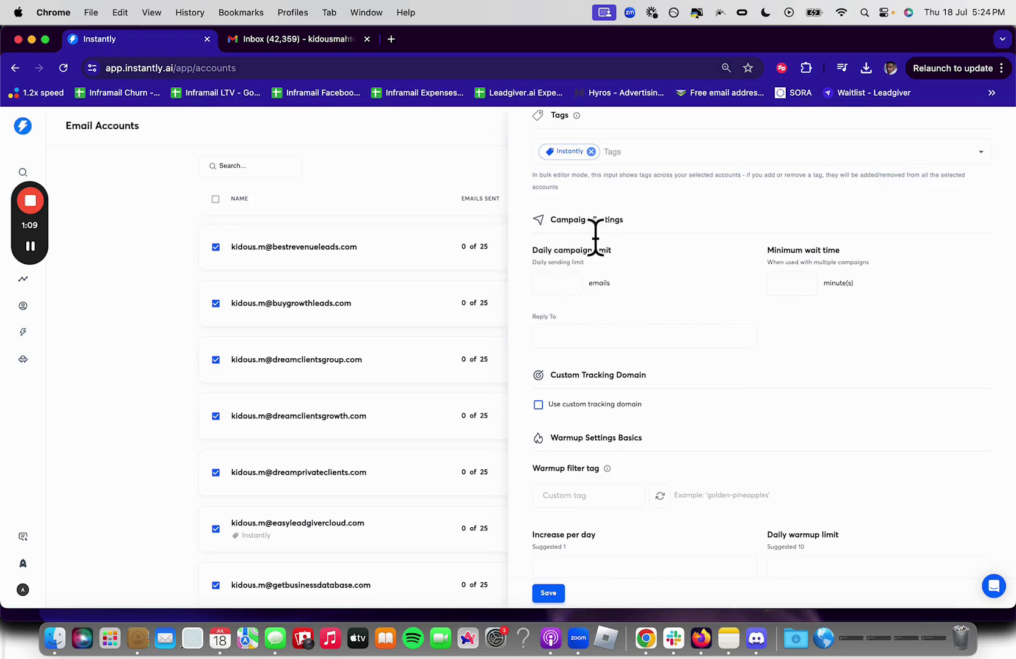
drag(539, 250, 627, 250)
drag(777, 536, 811, 535)
scroll(862, 533, down, 1)
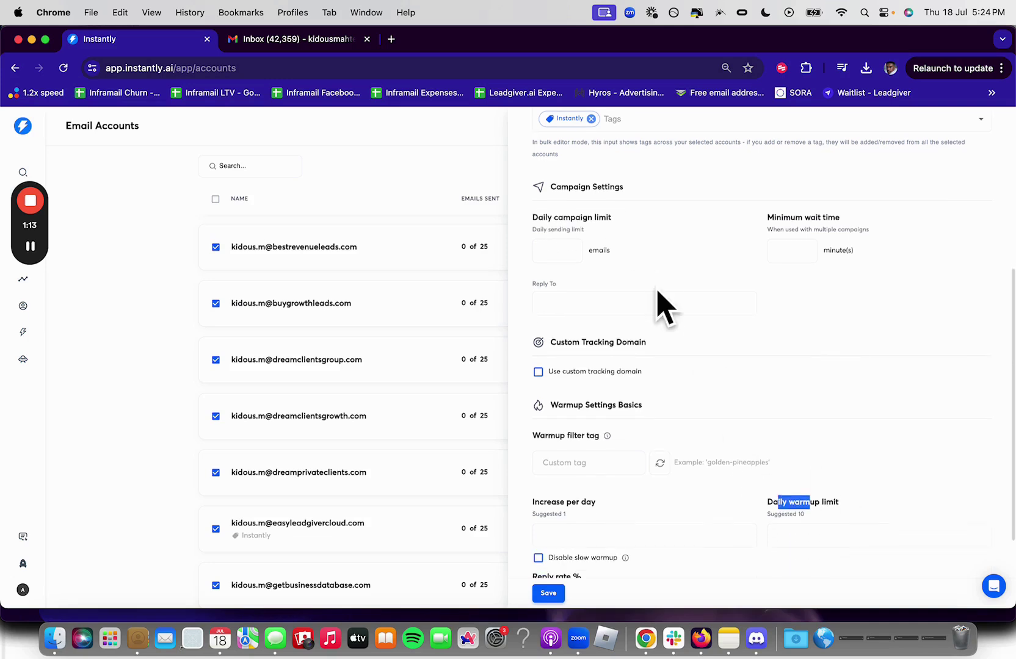
click(569, 257)
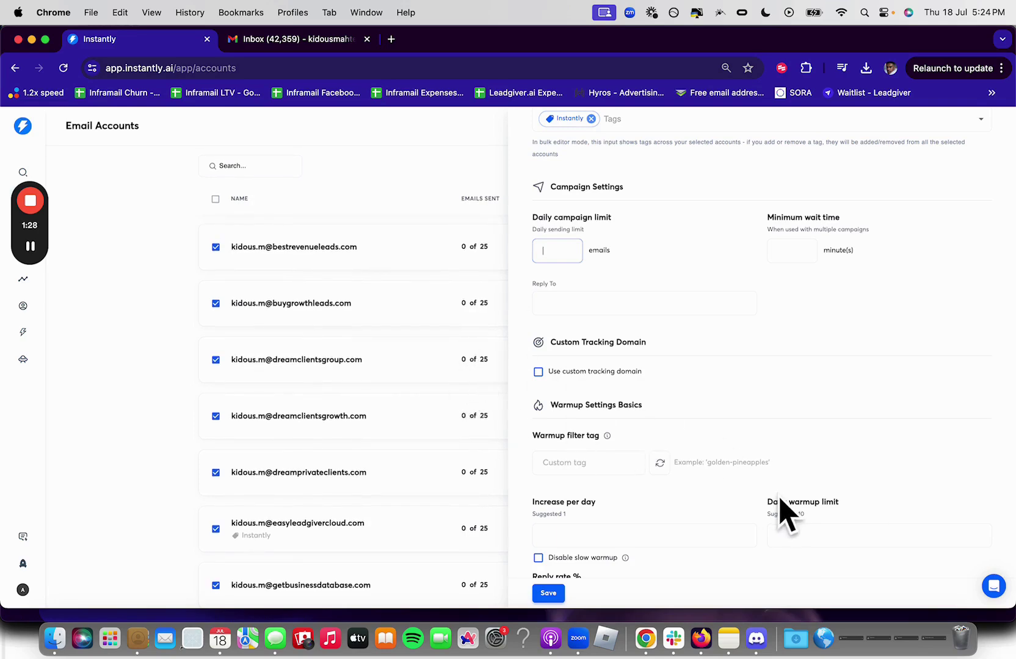
Set the daily warmup limit to 10 and the increase per day to 2
click(821, 537)
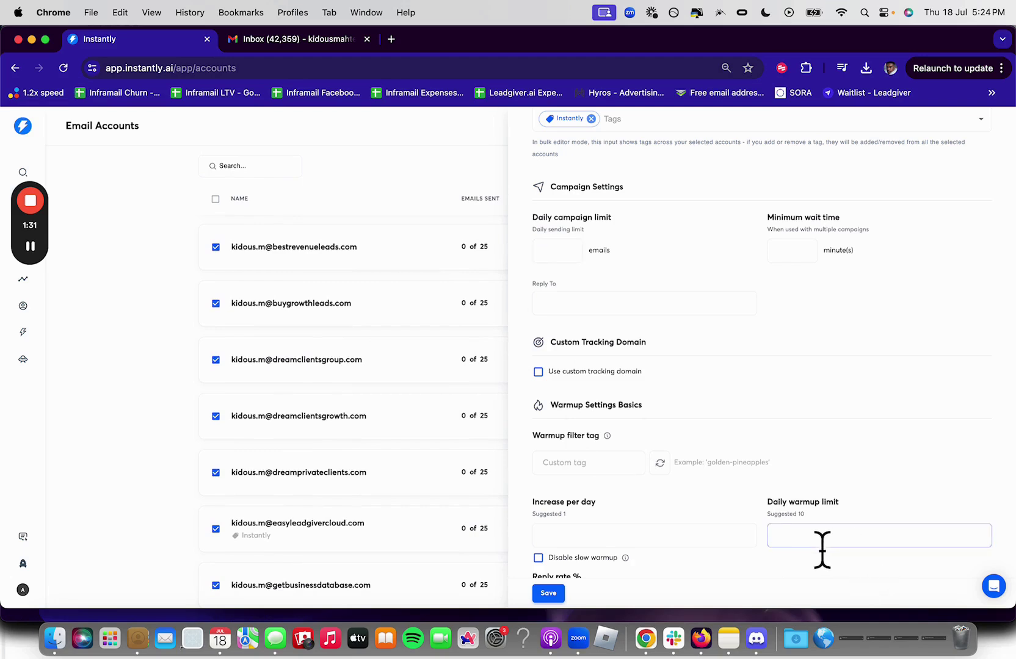
text(2)
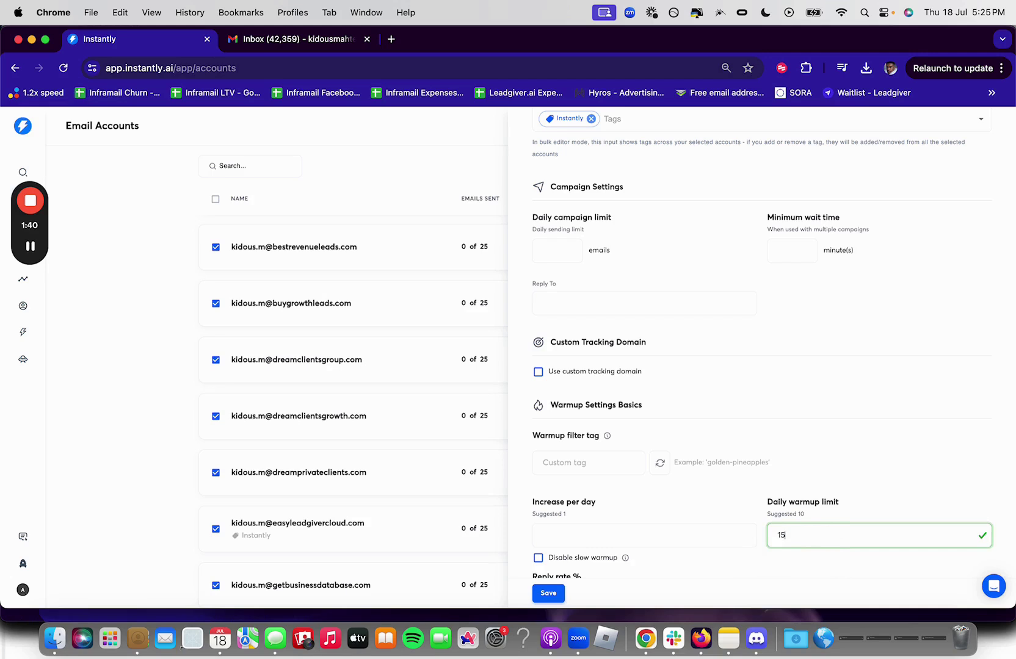
drag(787, 556, 760, 552)
key(BackSpace)
key(BackSpace)
text(80)
key(BackSpace)
key(BackSpace)
text(10)
key(BackSpace)
key(BackSpace)
text(8)
key(BackSpace)
text(10)
key(BackSpace)
click(639, 537)
text(2)
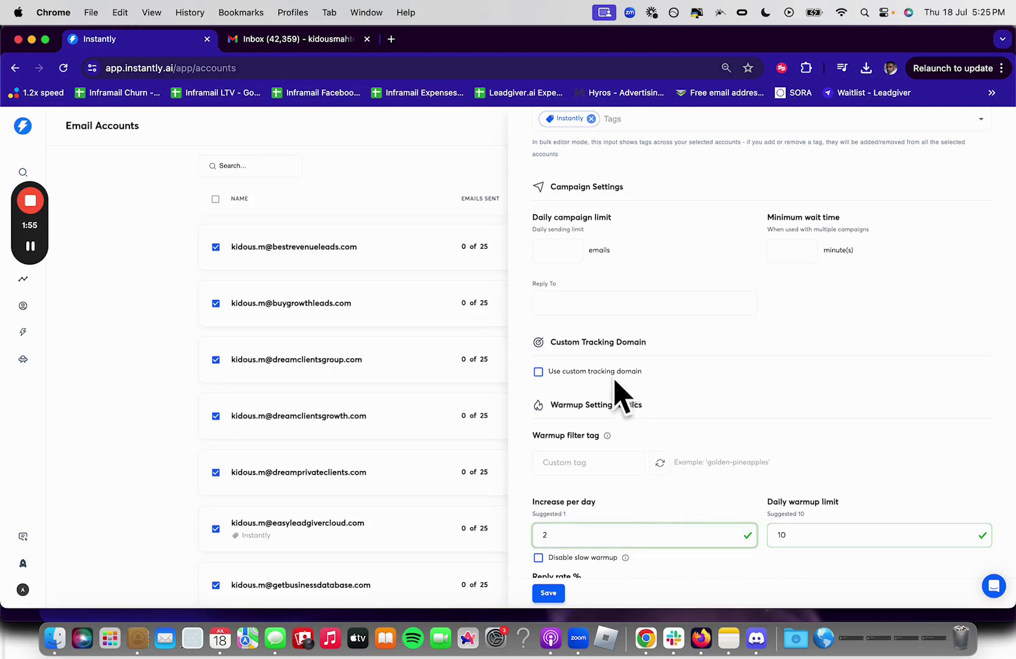
Enable a custom tracking domain inst.getbusinessdatabase.com and verify its CNAME and SSL status
click(572, 373)
scroll(664, 397, down, 2)
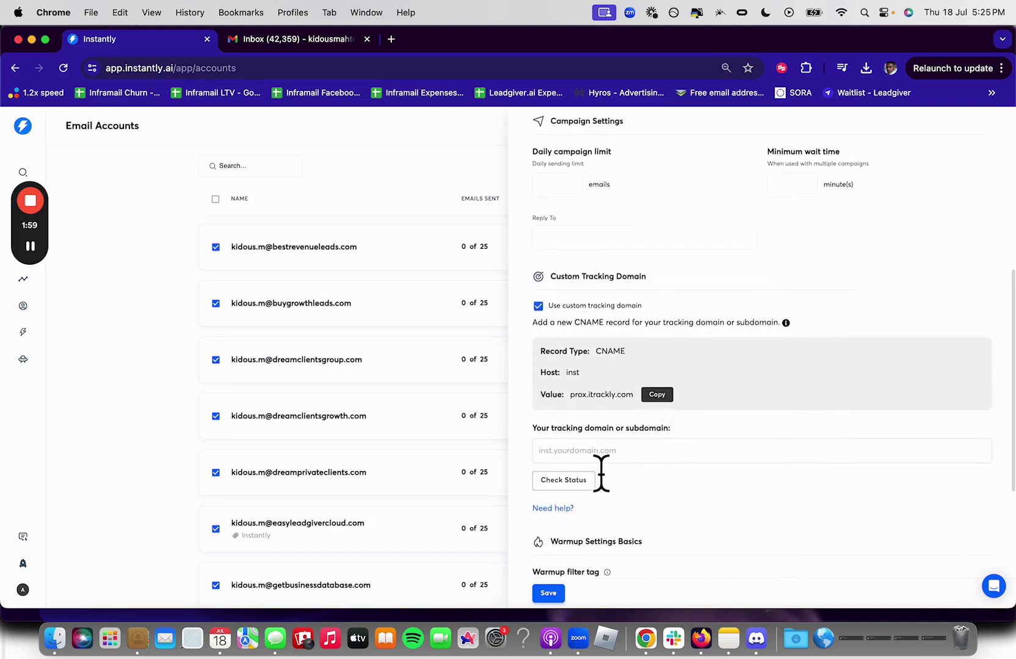
scroll(412, 436, up, 1)
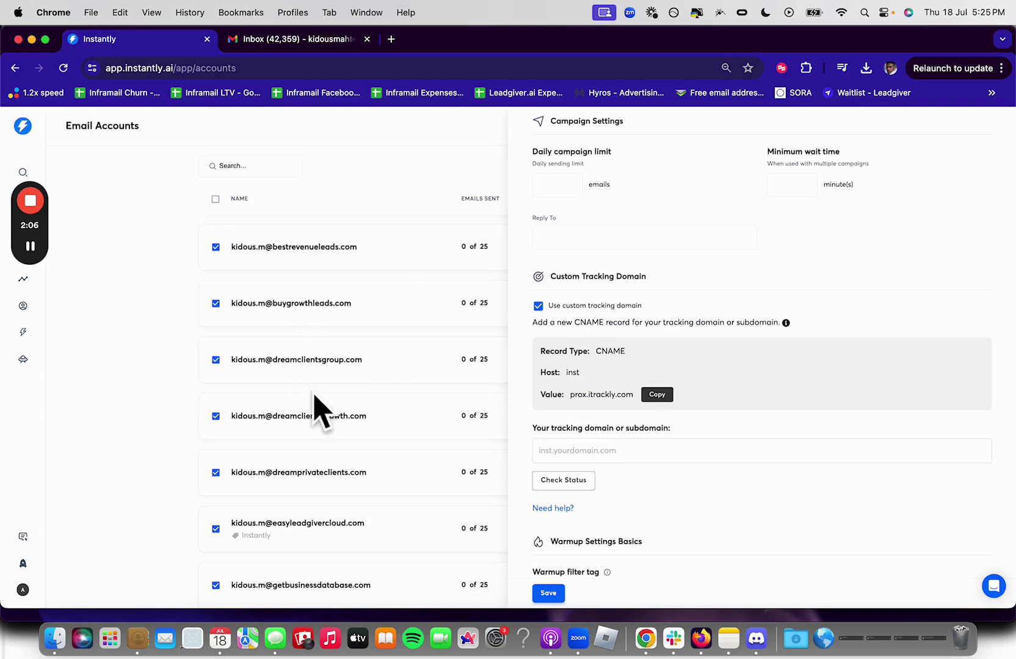
text(getbusinessdatabase.com)
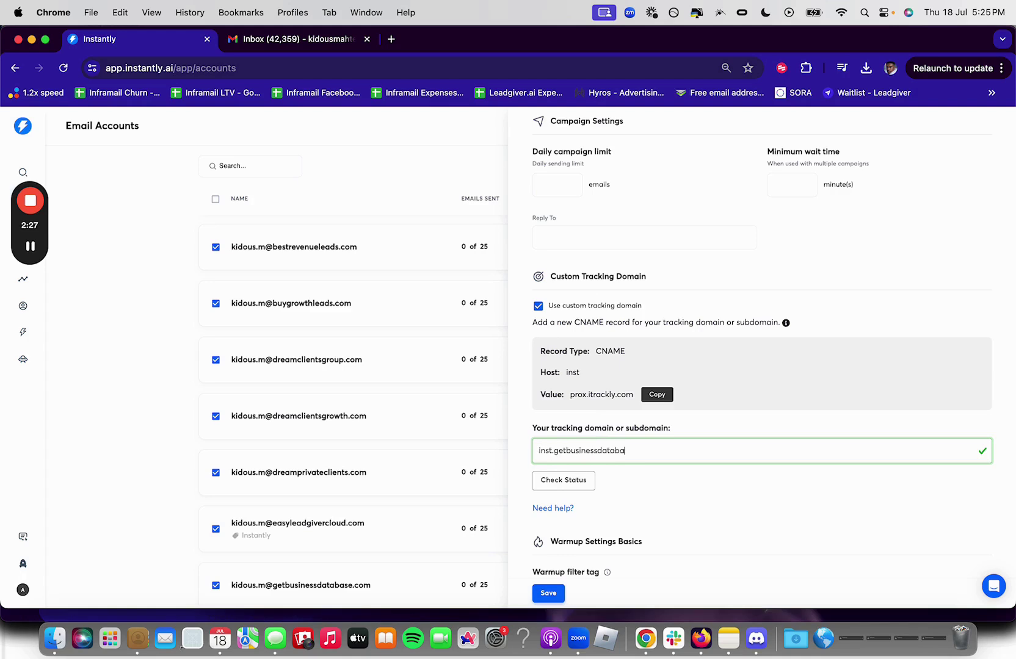
click(541, 481)
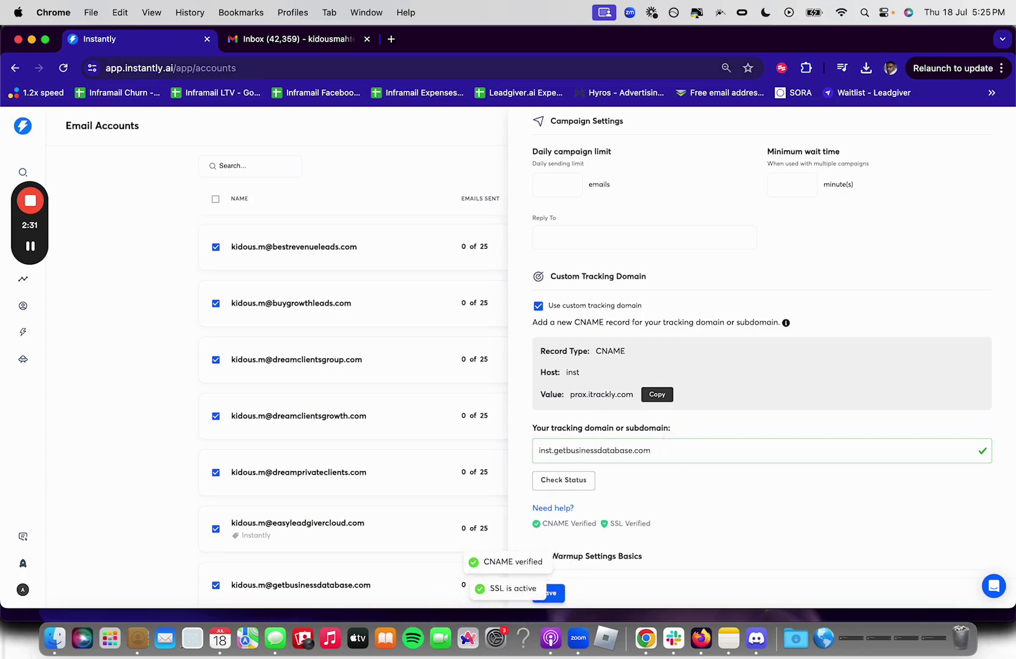
scroll(684, 454, down, 2)
scroll(685, 455, down, 5)
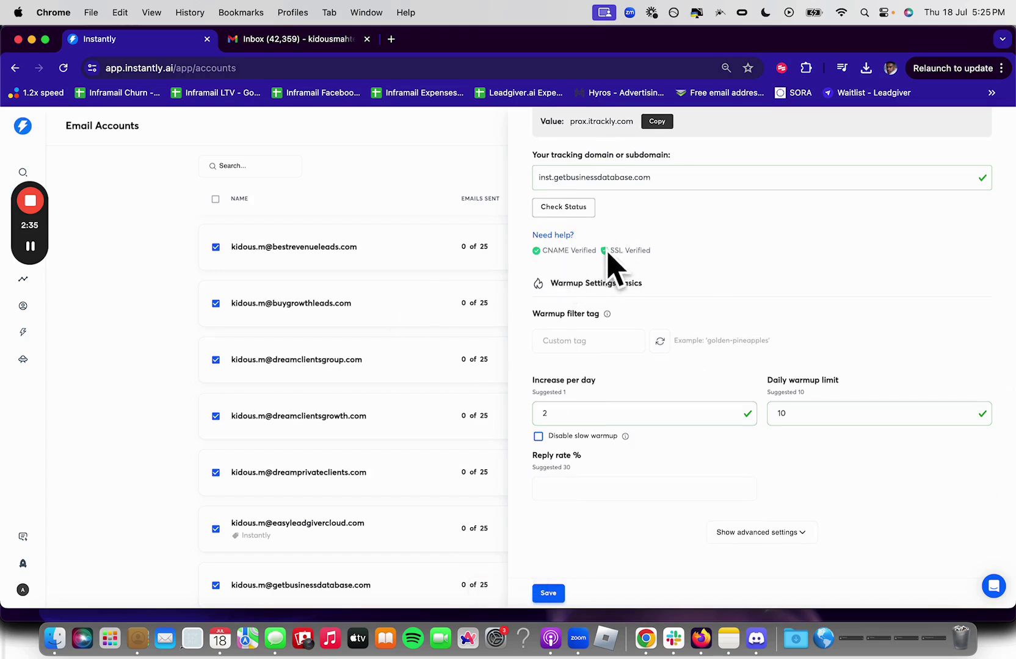
Show the advanced warmup settings and change the reply rate from 30% to 80%
click(753, 532)
scroll(638, 494, down, 2)
click(624, 378)
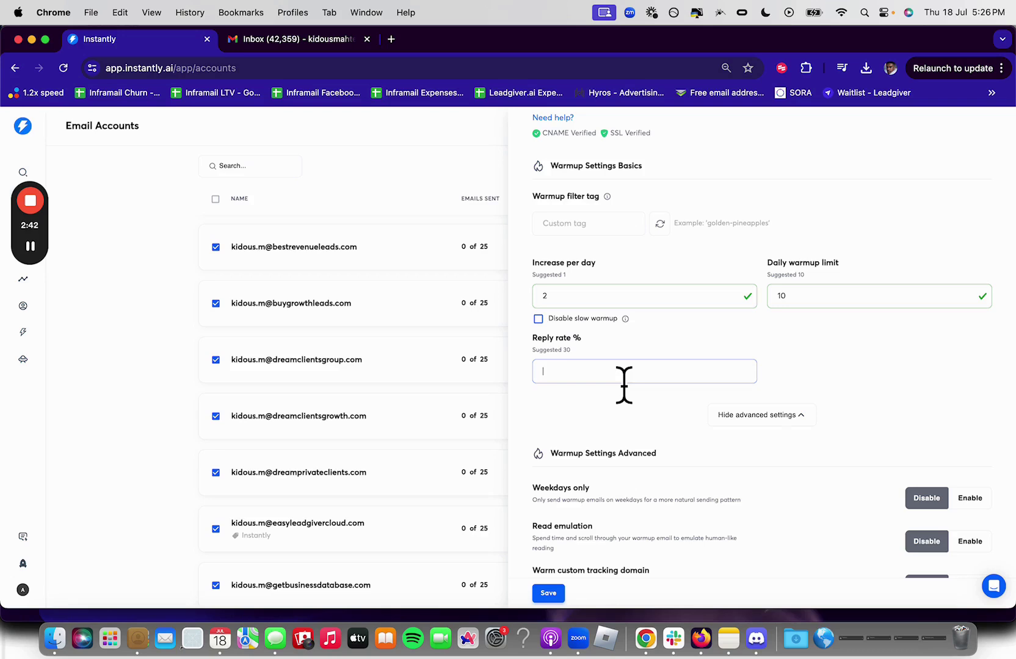
text(30)
triple_click(540, 353)
click(567, 382)
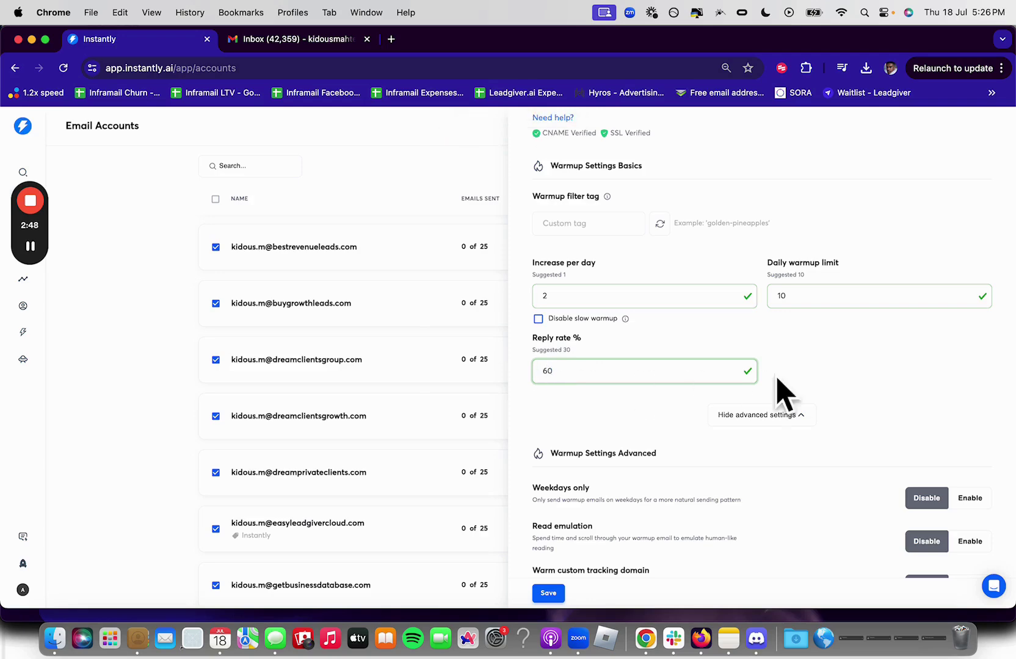
scroll(794, 366, down, 5)
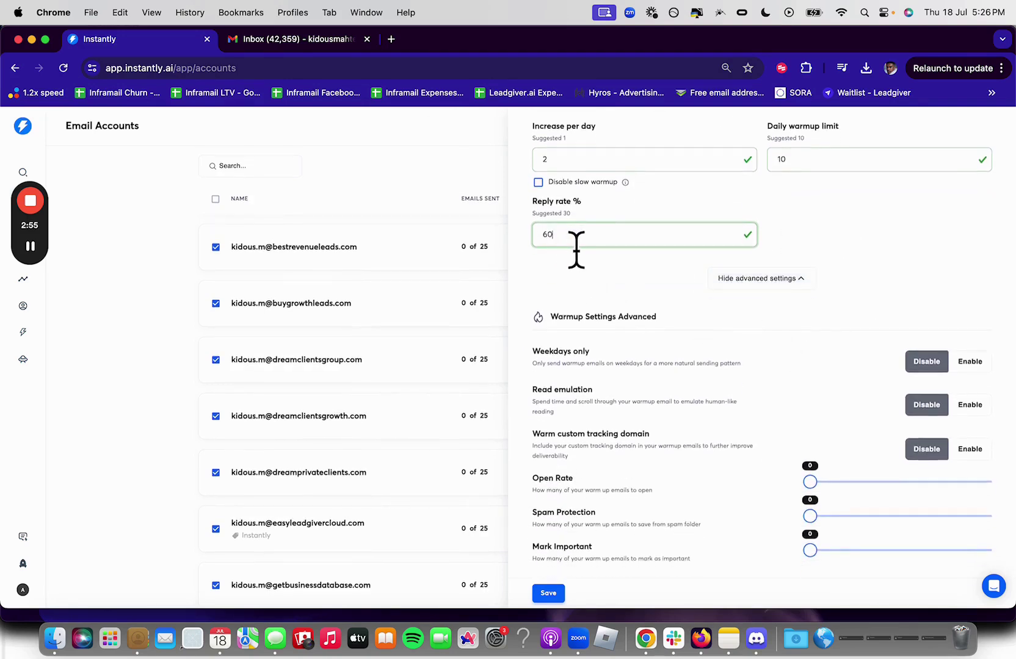
double_click(556, 254)
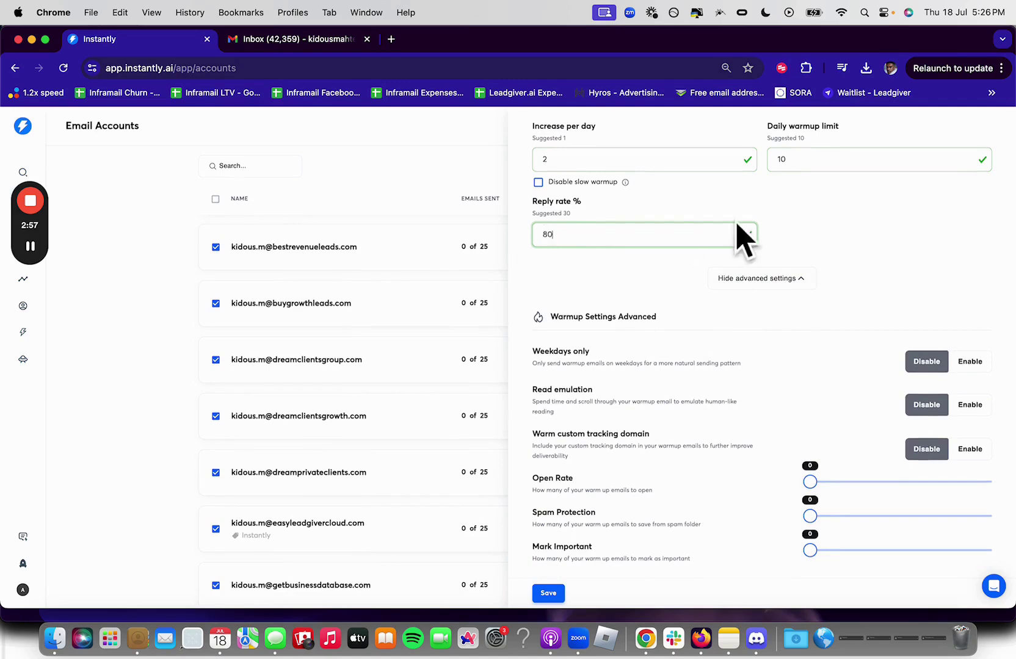
click(853, 220)
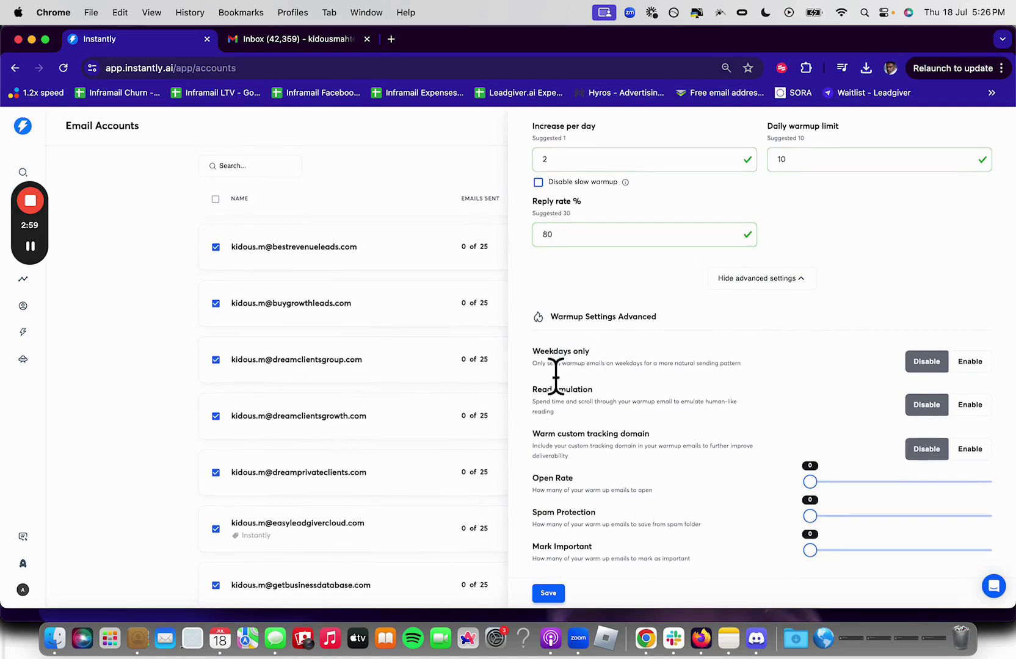
Enable read emulation and warming of the custom tracking domain
drag(555, 377, 717, 379)
click(641, 379)
drag(566, 368, 657, 360)
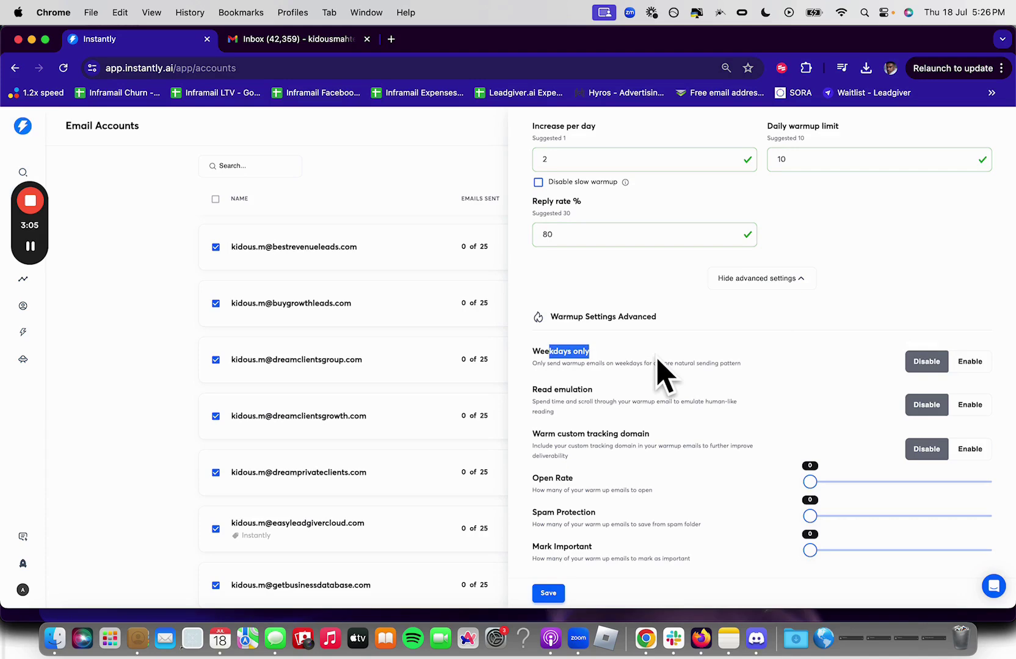
drag(549, 391, 594, 400)
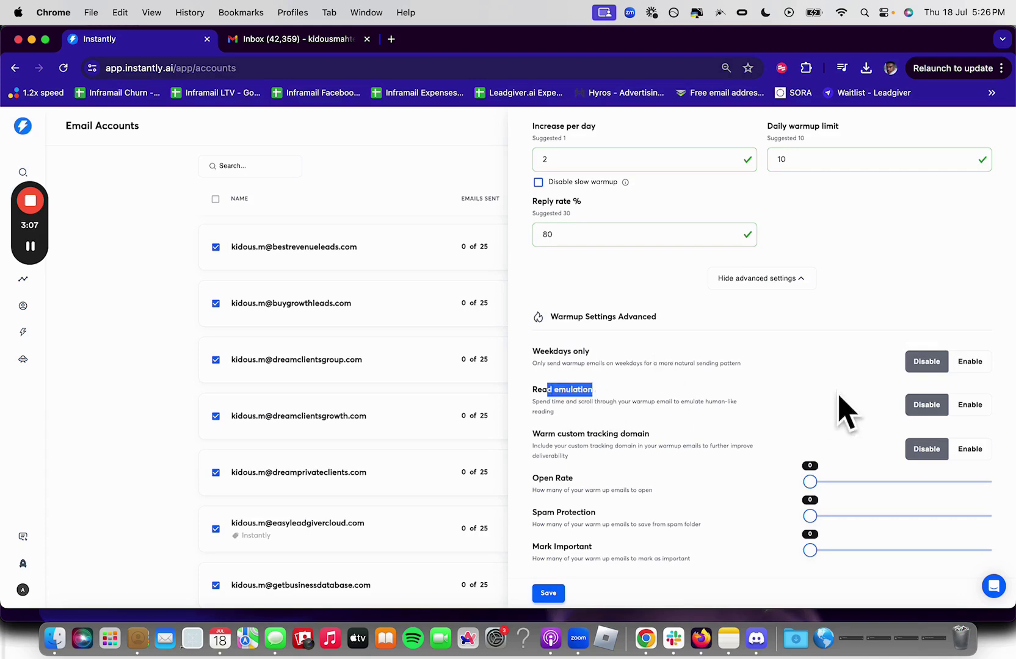
click(982, 411)
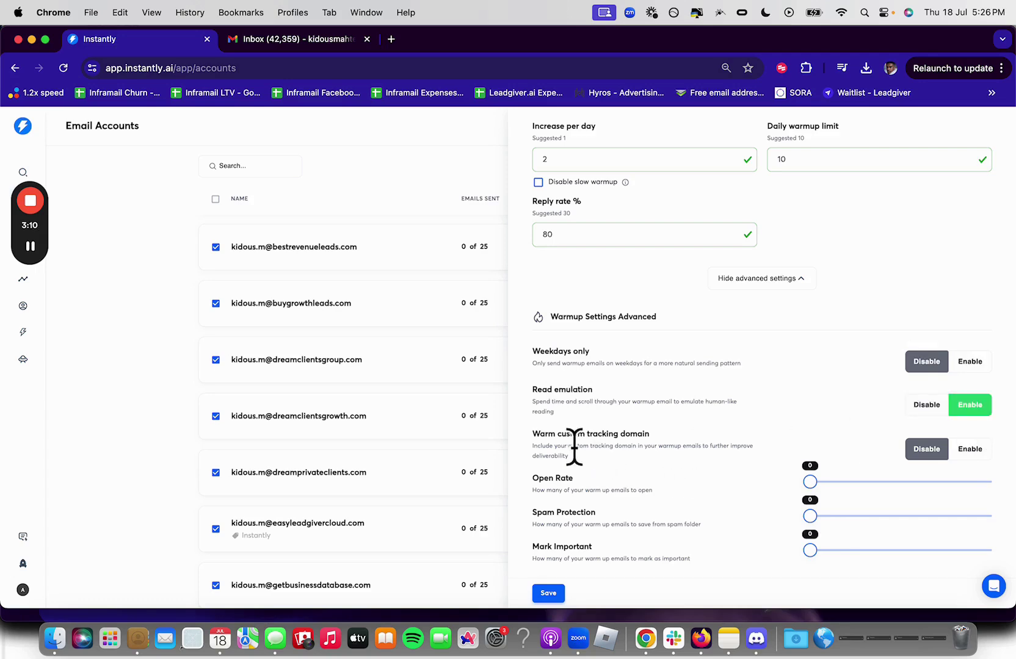
drag(574, 445, 633, 454)
click(974, 451)
Raise Open Rate and Spam Protection to 100 and move Mark Important to about half
scroll(702, 379, up, 10)
scroll(660, 368, down, 2)
scroll(763, 293, down, 1)
drag(580, 196, 645, 208)
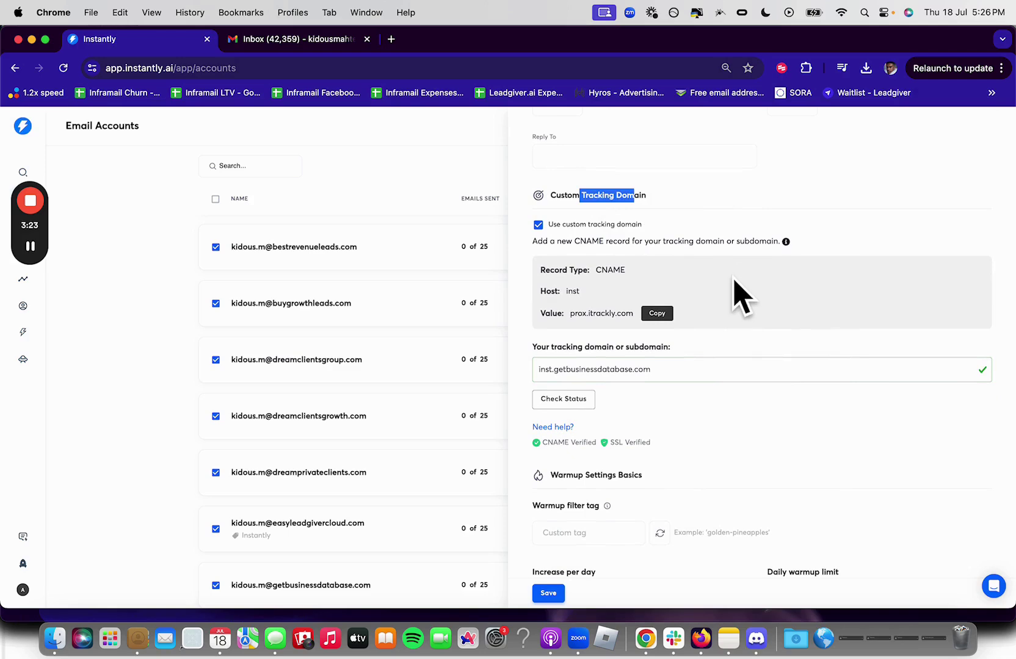
scroll(740, 306, down, 8)
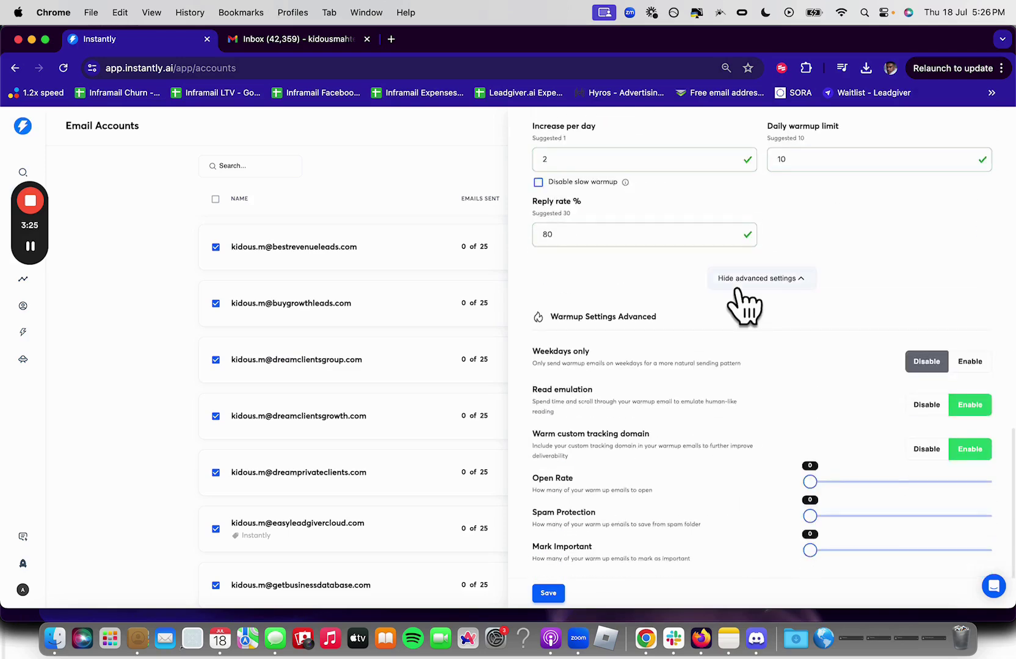
drag(810, 482, 1007, 484)
drag(812, 516, 1006, 517)
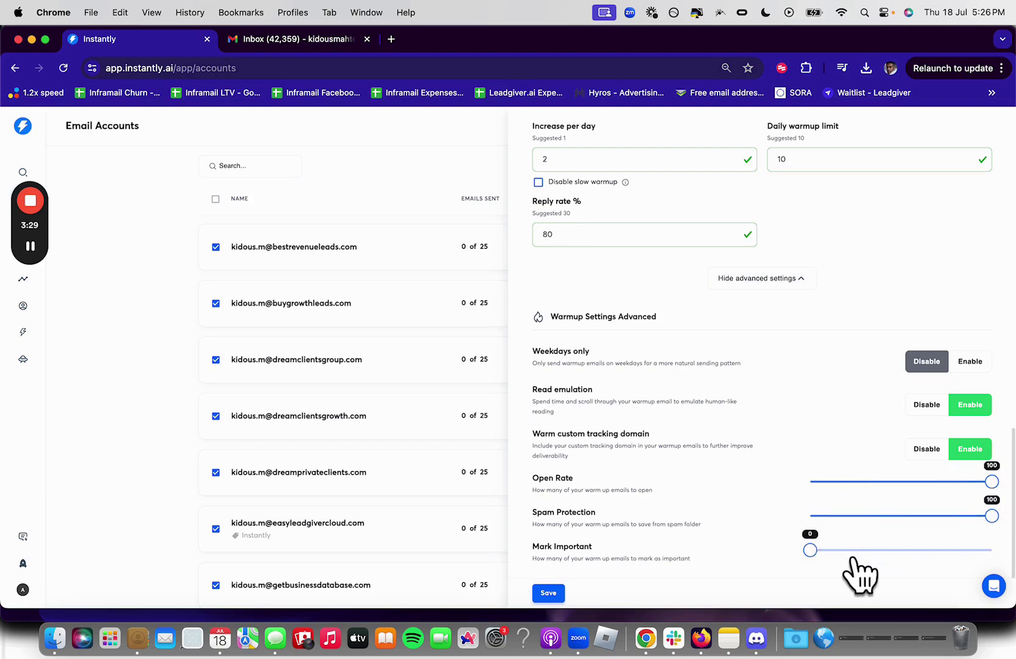
click(810, 550)
drag(810, 549, 901, 550)
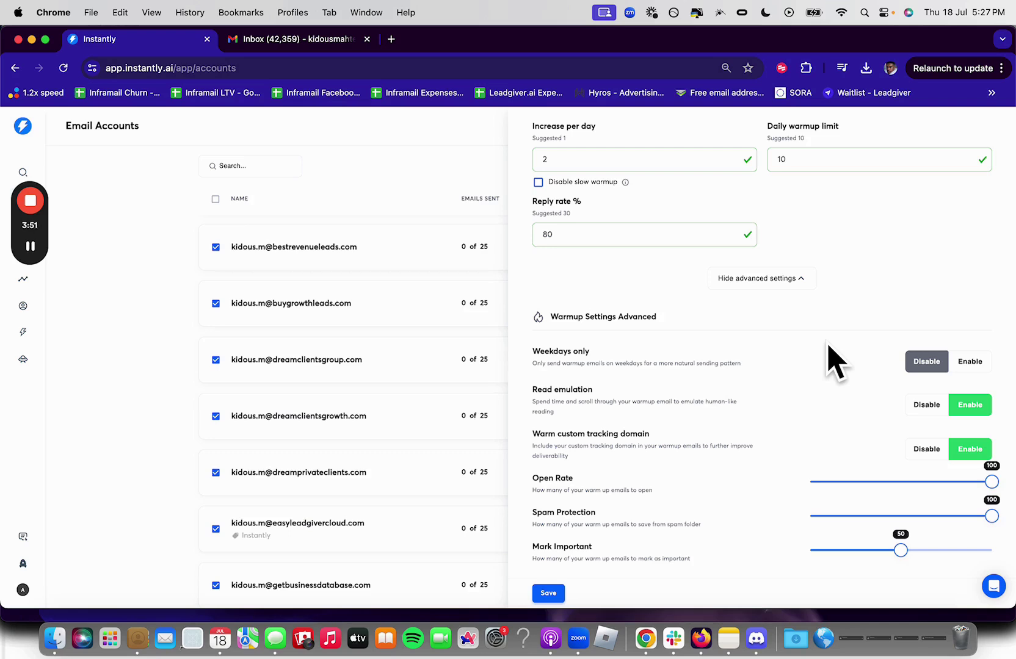
Save the bulk settings with Mark Important at 50 and return to the Email Accounts list
click(548, 593)
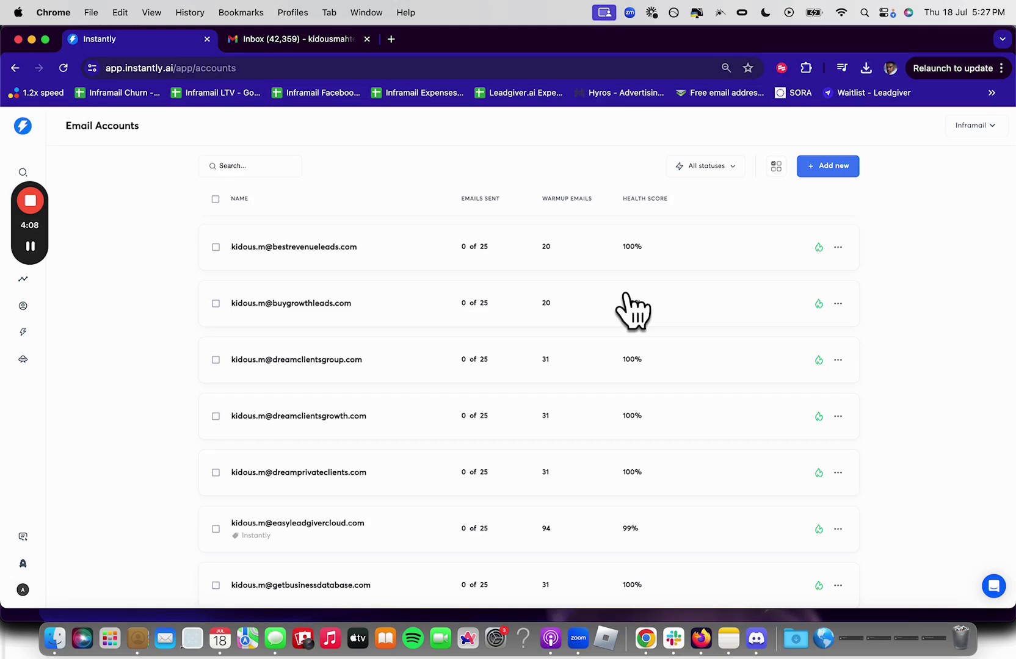
scroll(633, 311, down, 12)
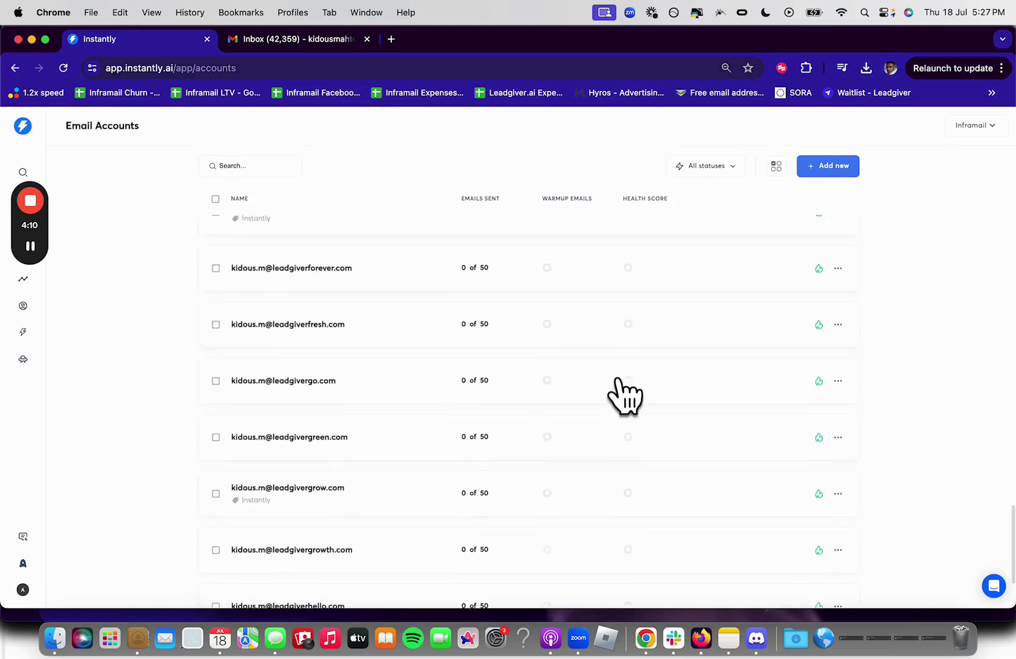